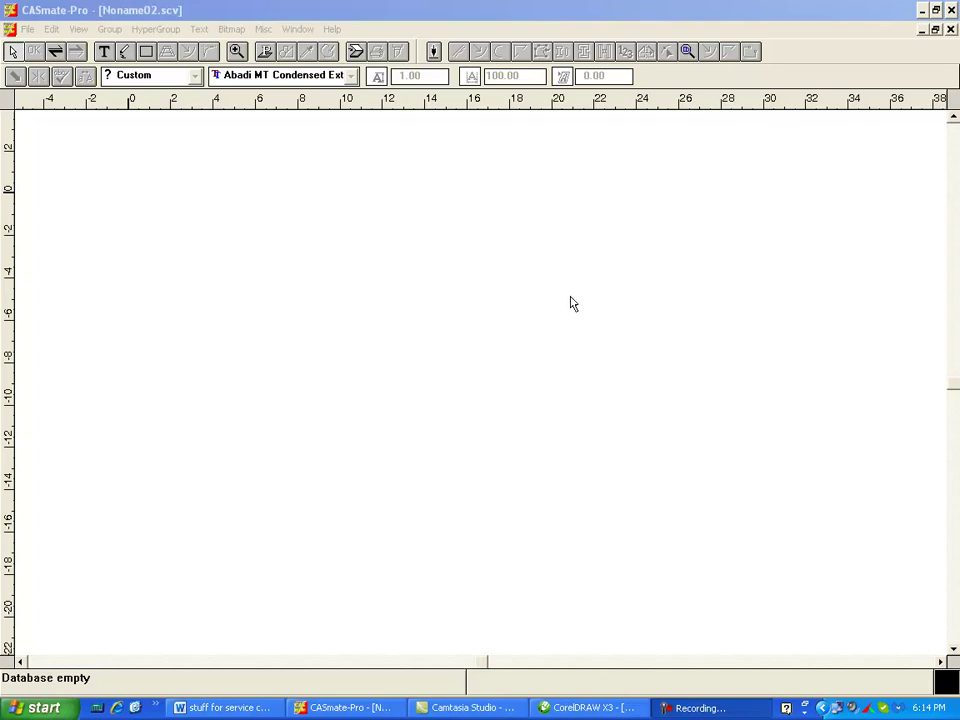
Open the Setup dialog listing the concept2 and q1e2000 plotters in use.
click(27, 29)
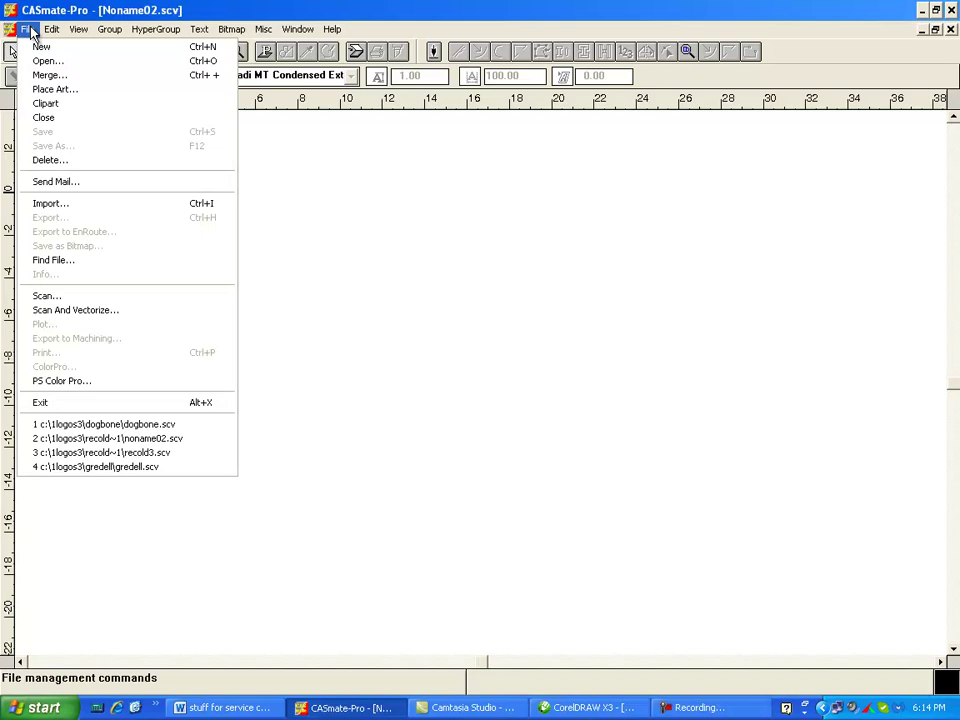
mouse_move(246, 30)
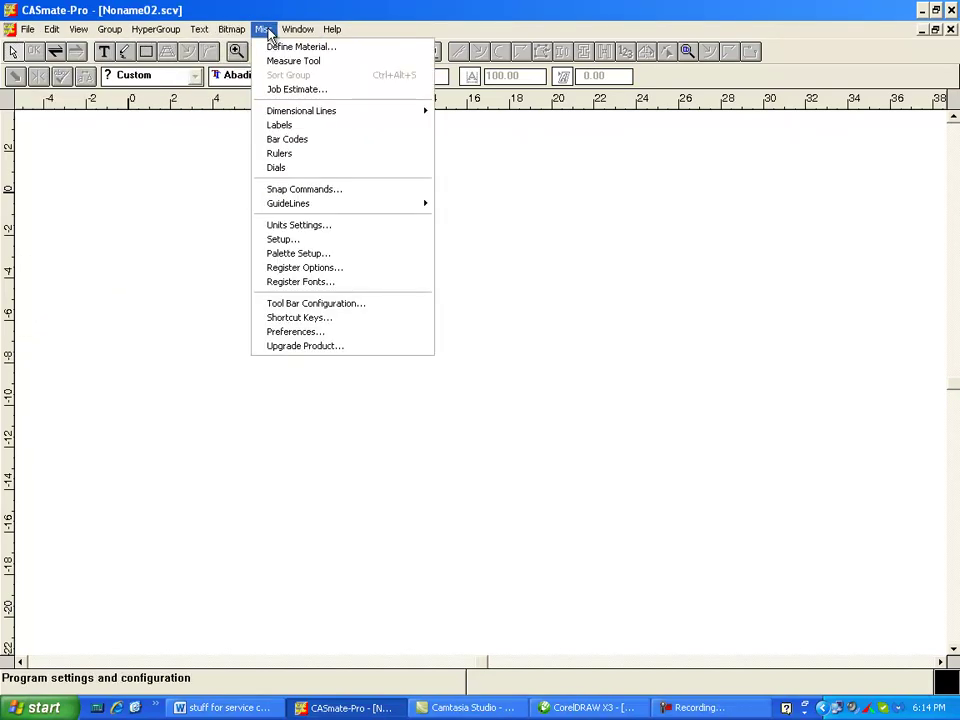
click(282, 241)
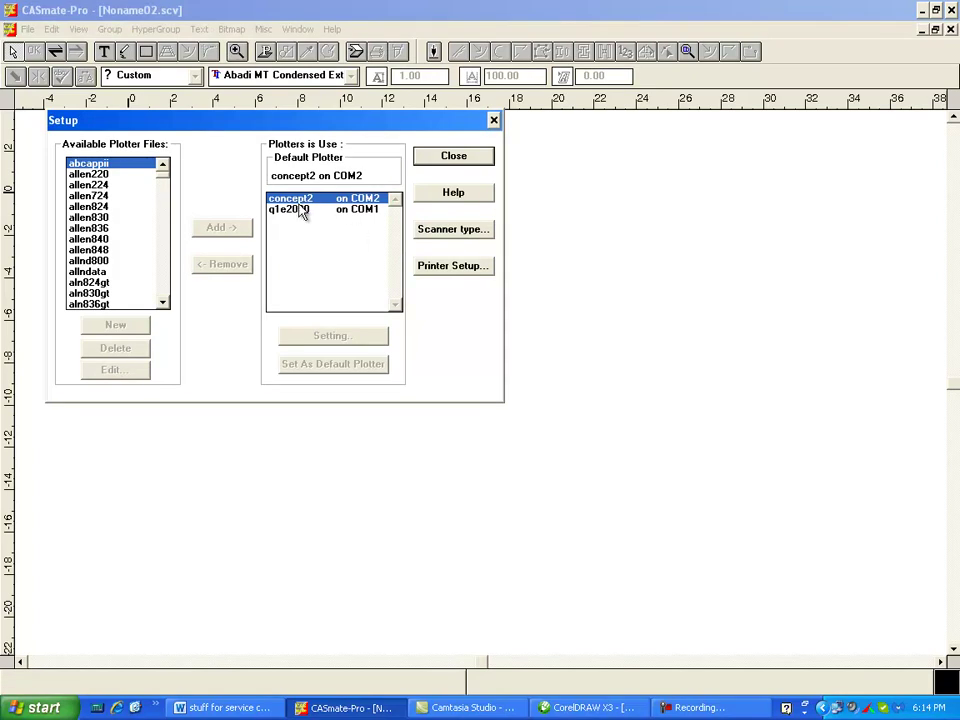
Select the q1e2000 plotter on COM1 and bring up its Plotter Q1E2000 settings.
click(306, 201)
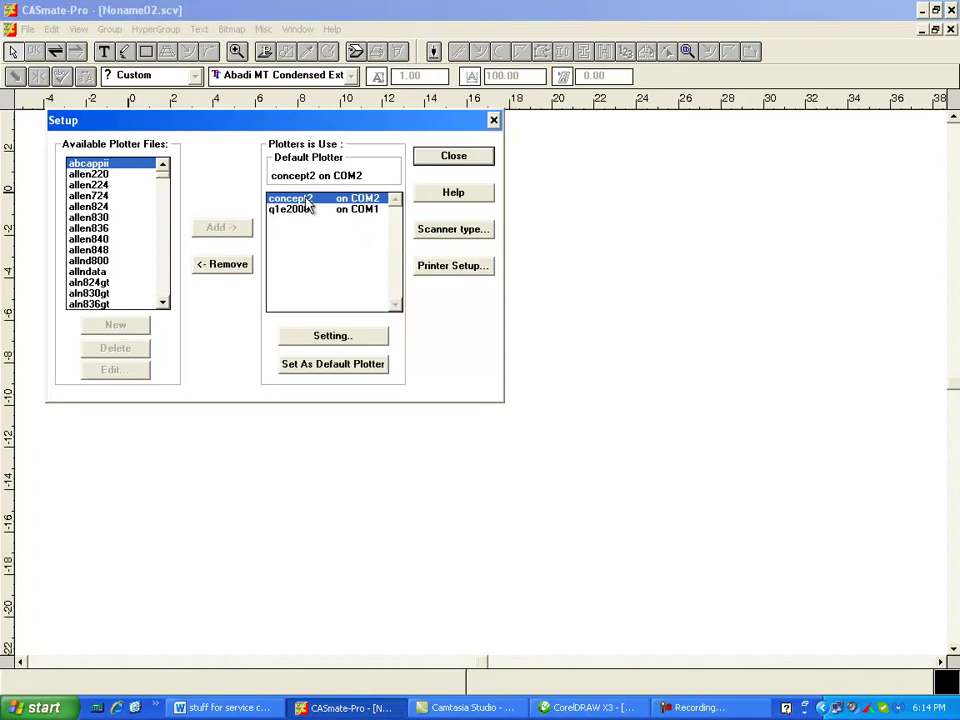
click(298, 211)
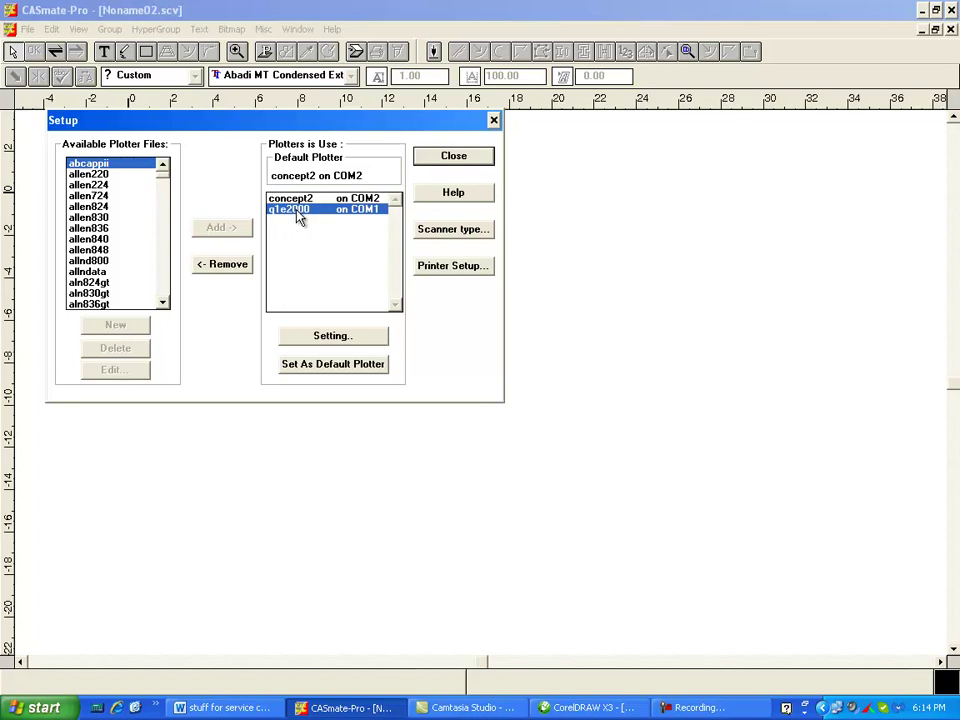
click(300, 201)
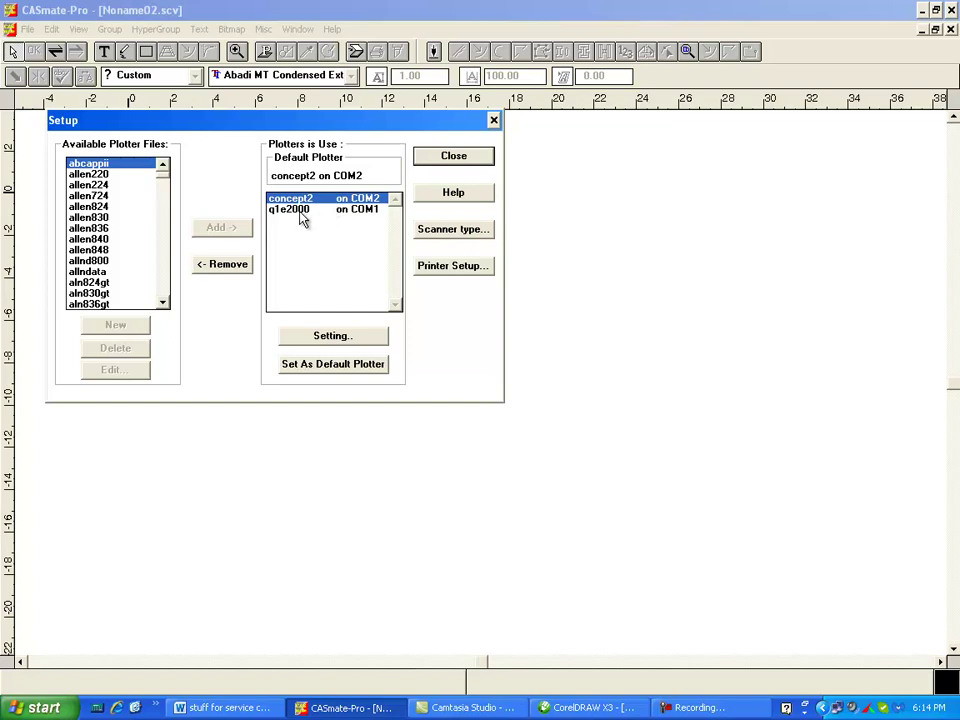
click(305, 212)
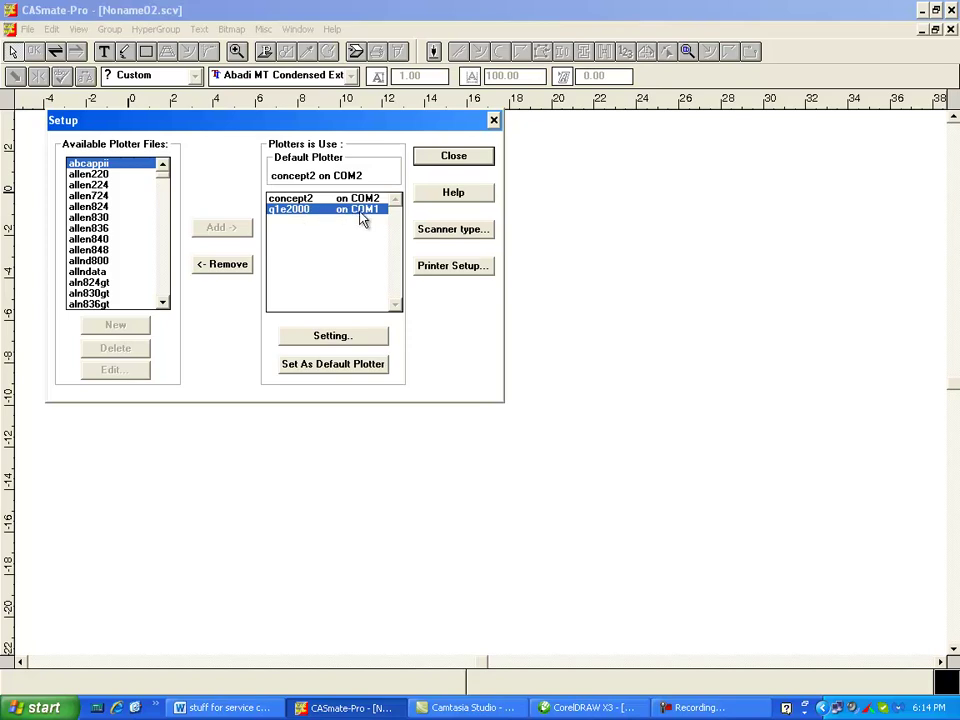
click(338, 340)
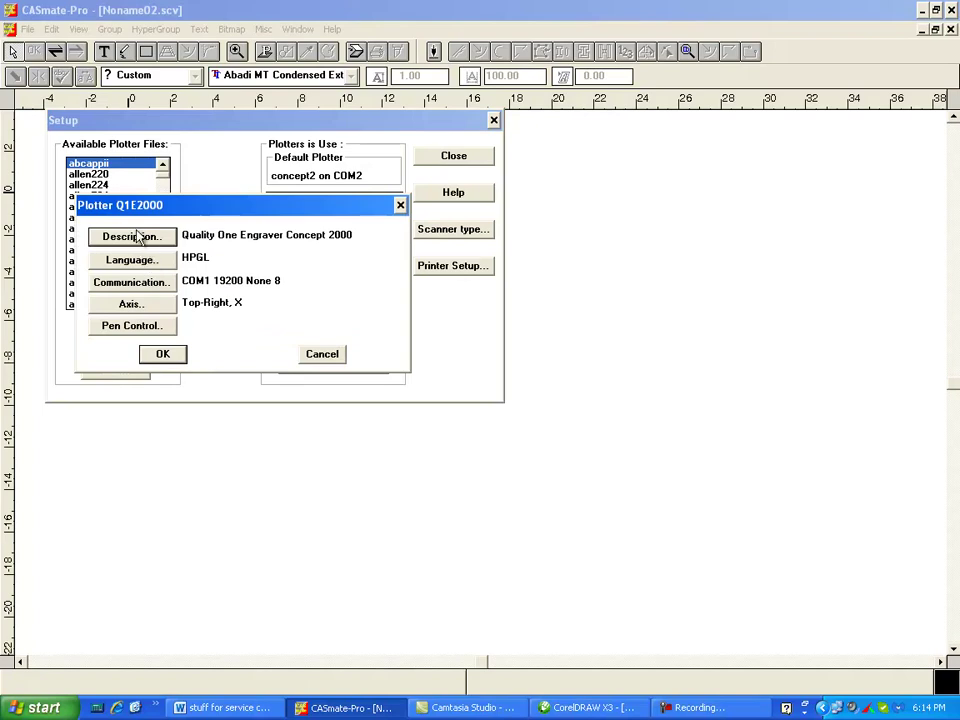
Review the q1e2000 description parameters and accept them unchanged.
click(142, 237)
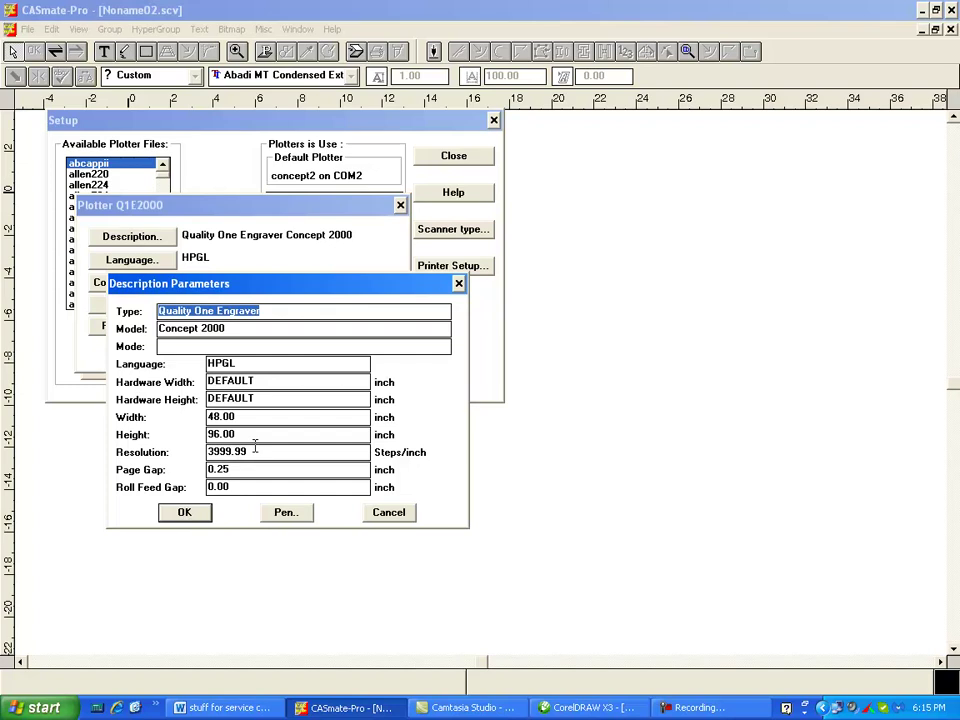
click(190, 517)
click(186, 513)
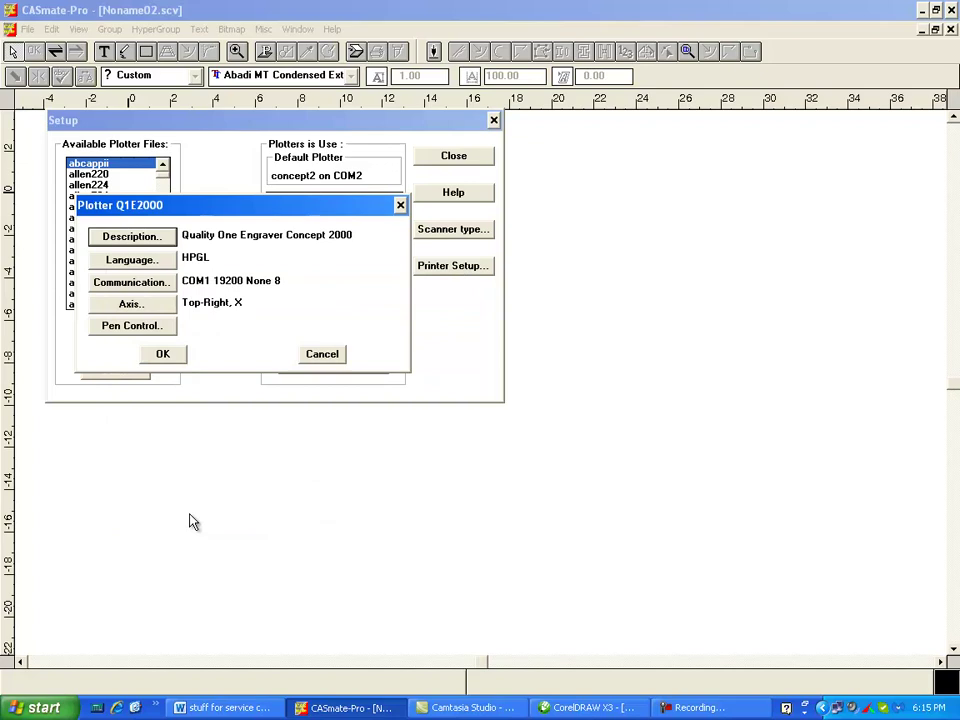
Keep COM1 Local Port and 19200 baud in the communication parameters and confirm.
click(139, 285)
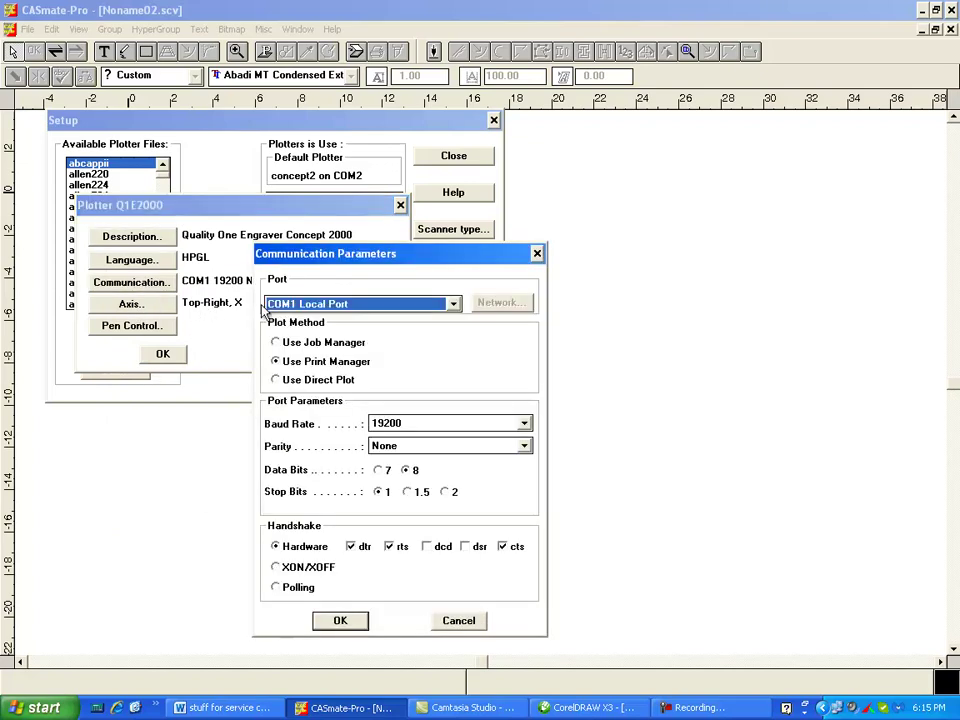
click(453, 304)
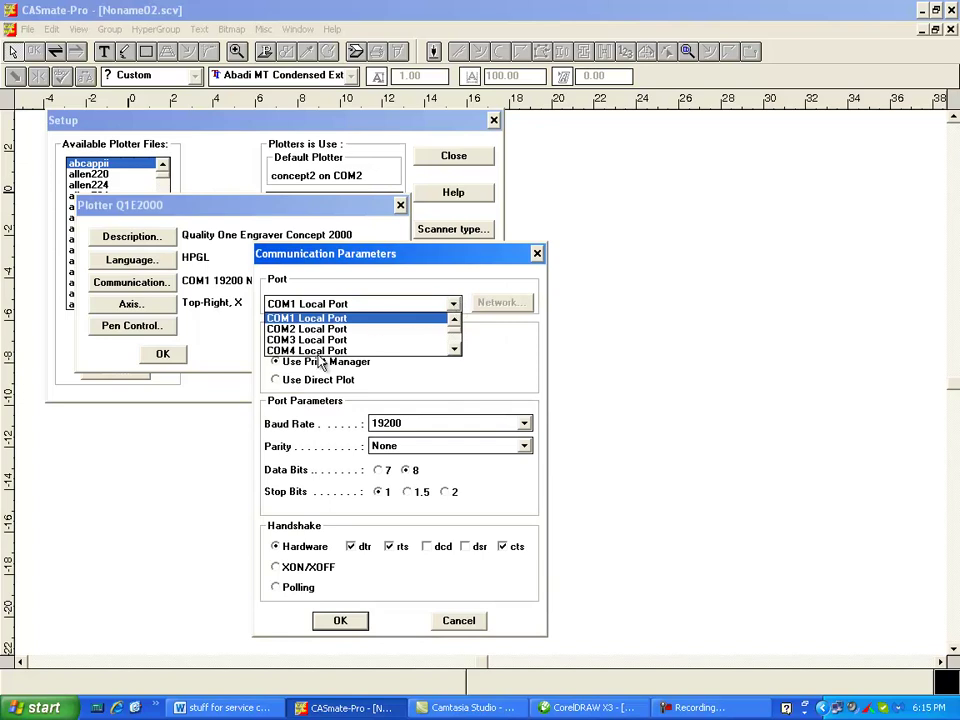
click(335, 318)
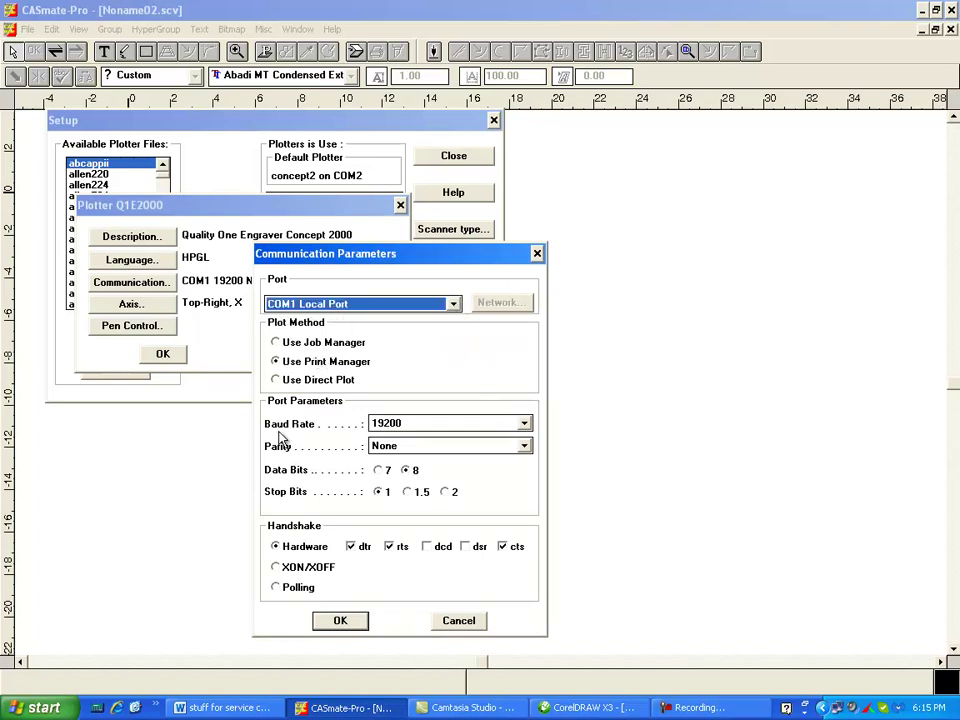
click(524, 423)
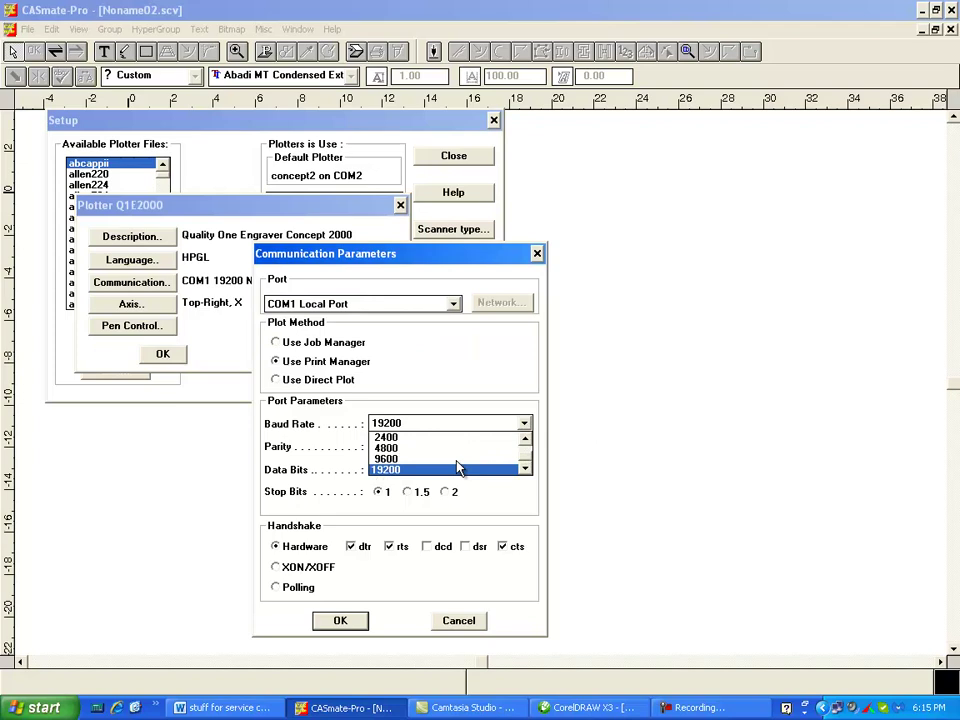
click(390, 469)
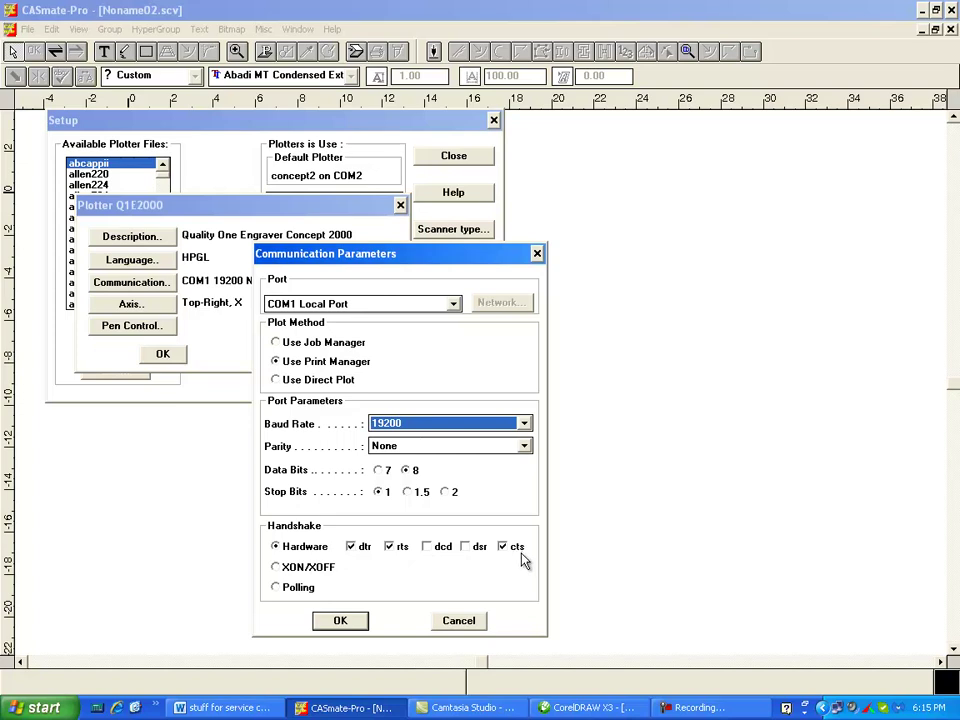
click(343, 621)
Confirm the q1e2000 settings, leave q1e2000 selected, and close the plotter Setup.
click(176, 356)
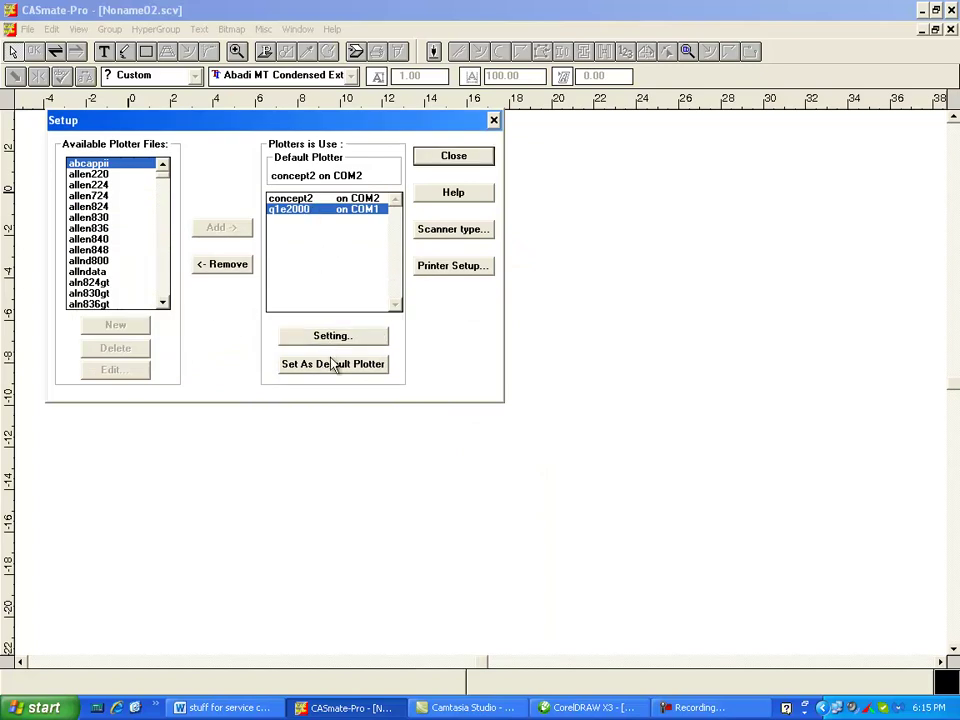
click(334, 199)
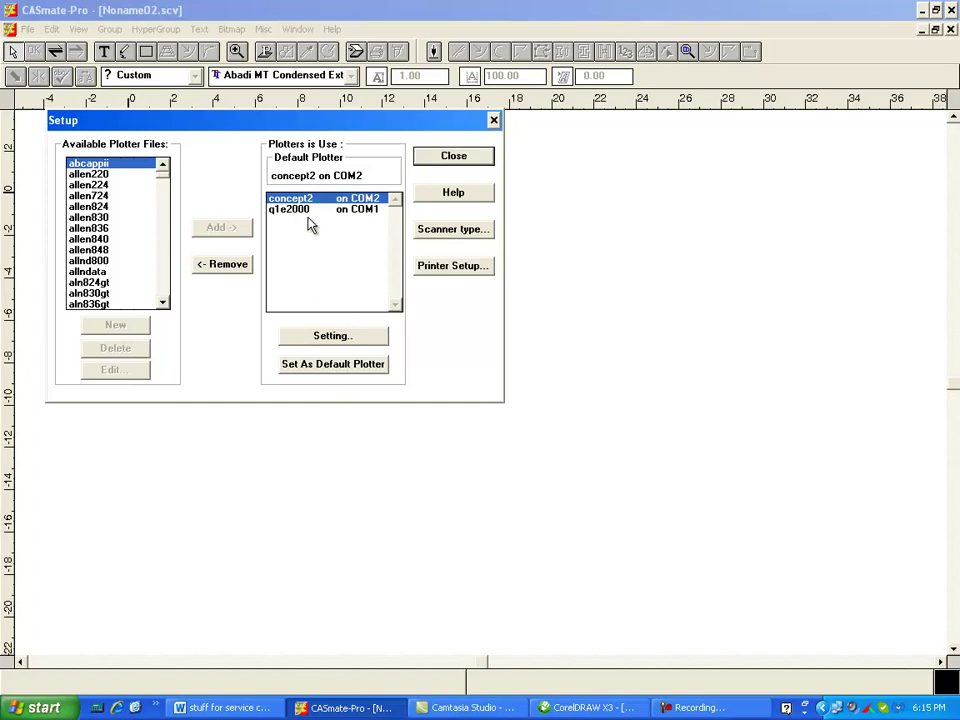
click(310, 213)
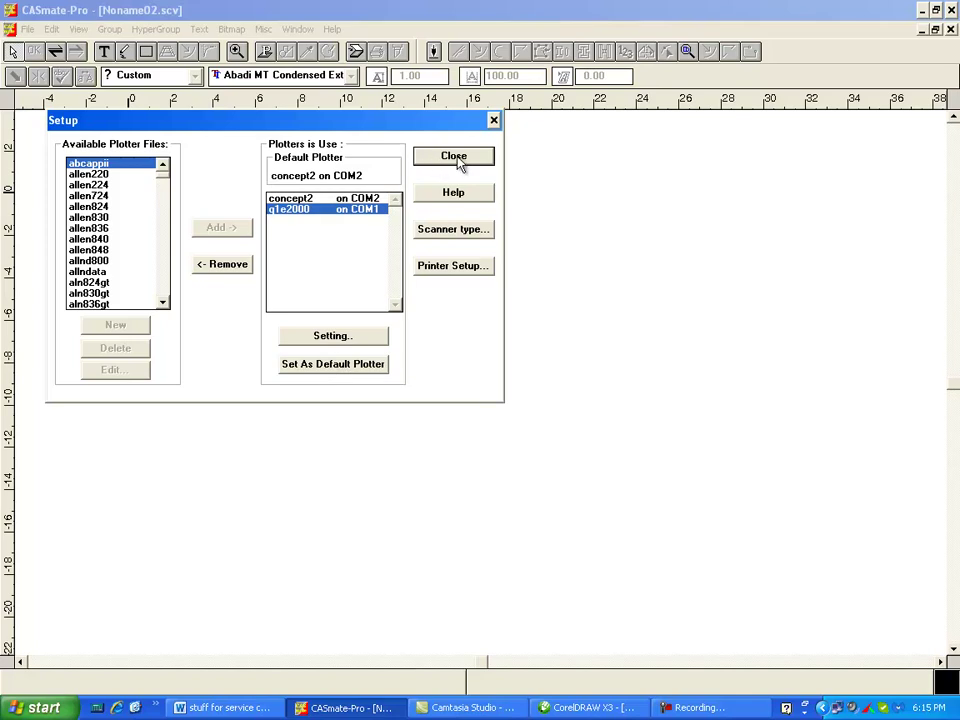
click(457, 159)
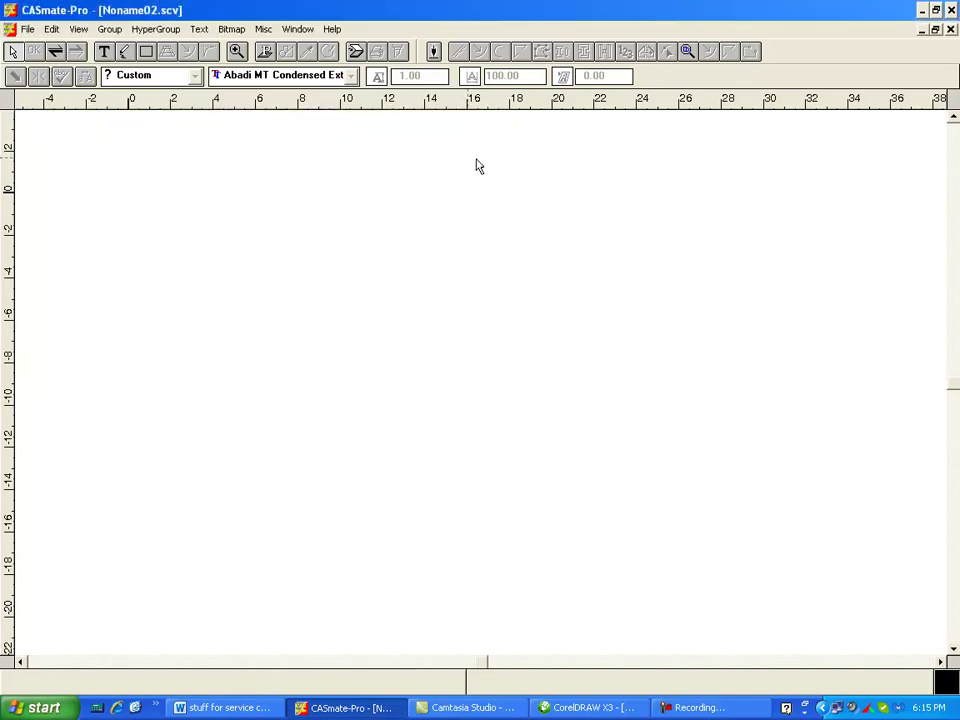
Define the material size as 8 inches wide by 4 inches high.
click(268, 31)
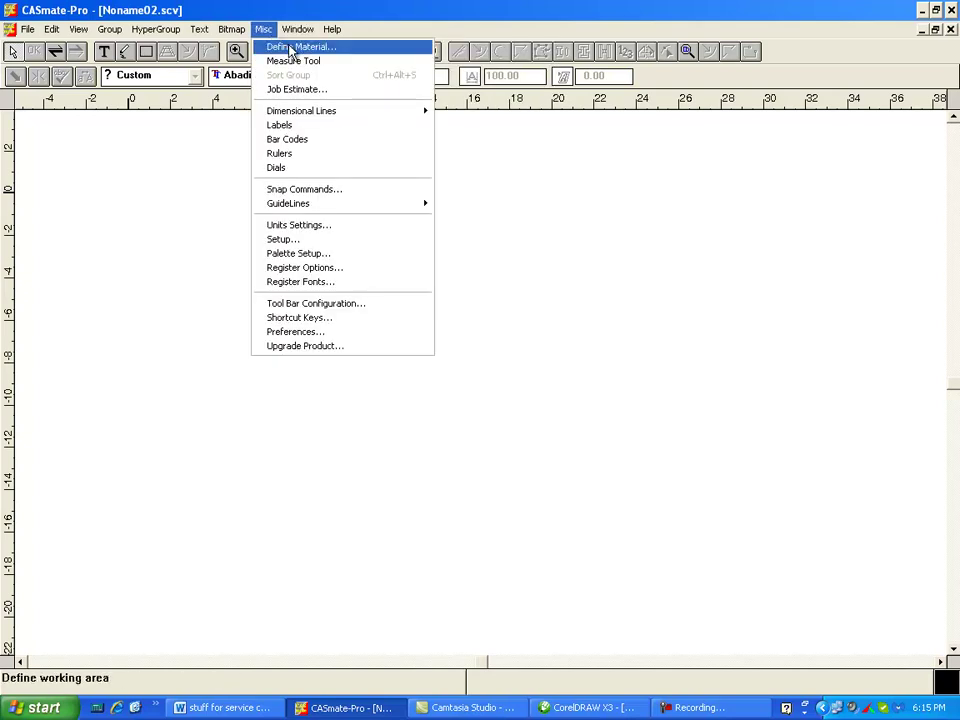
click(293, 47)
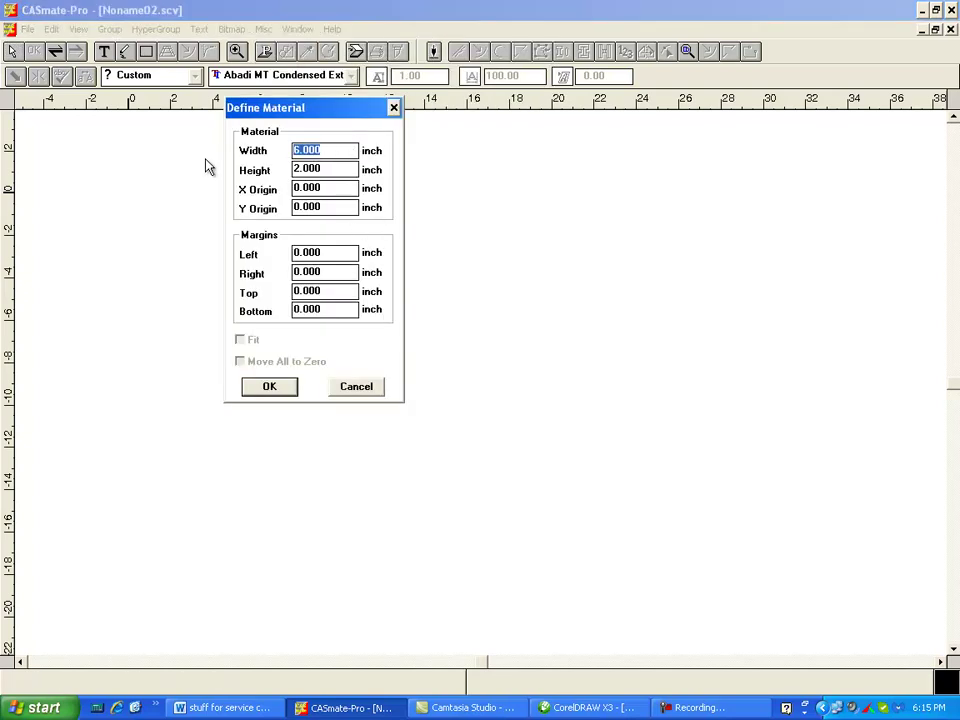
text(8)
key(Tab)
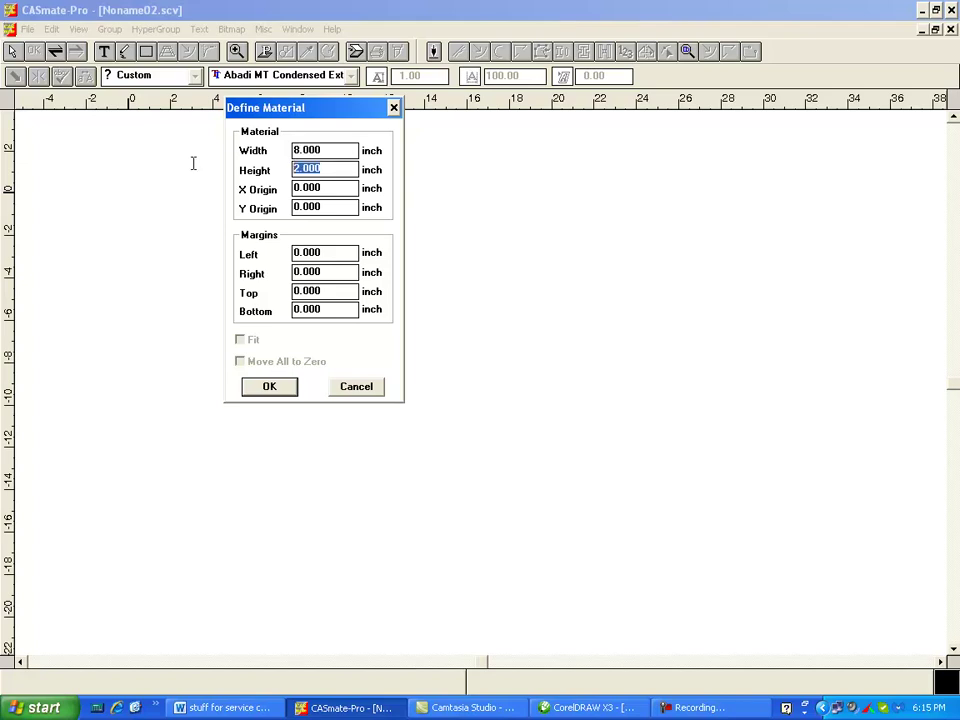
text(4)
click(270, 386)
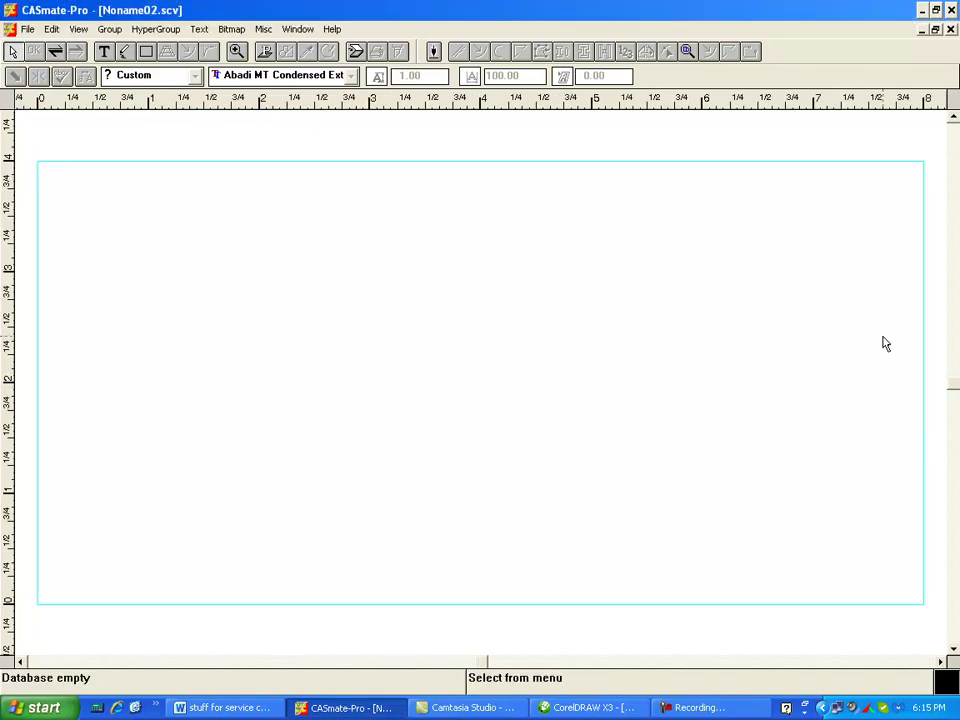
Add the text 123455 to the plate and select it.
click(104, 51)
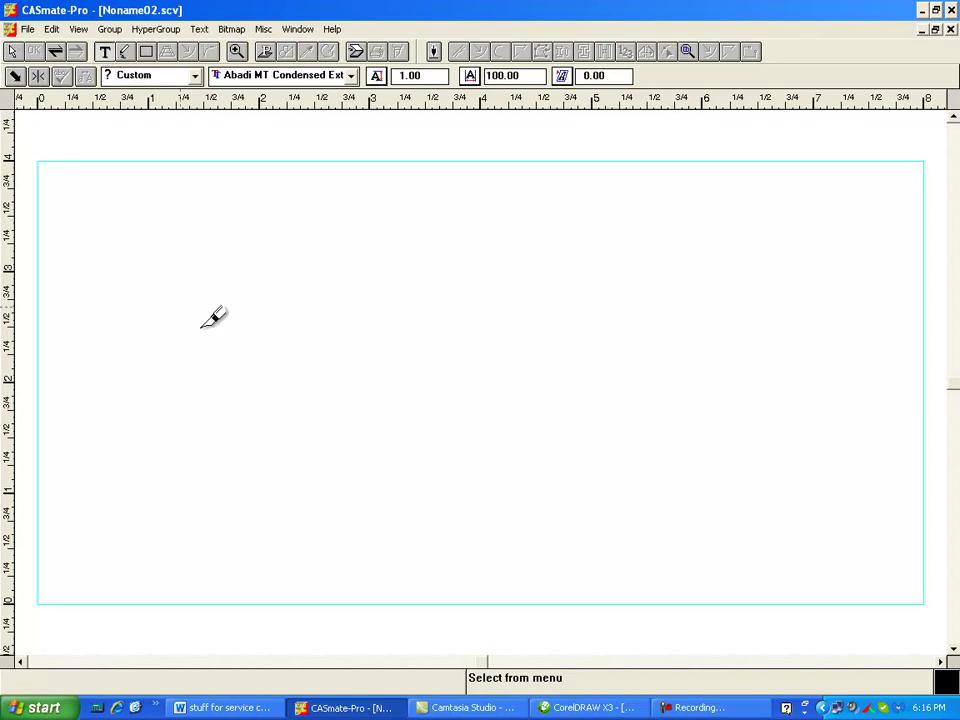
text(123455)
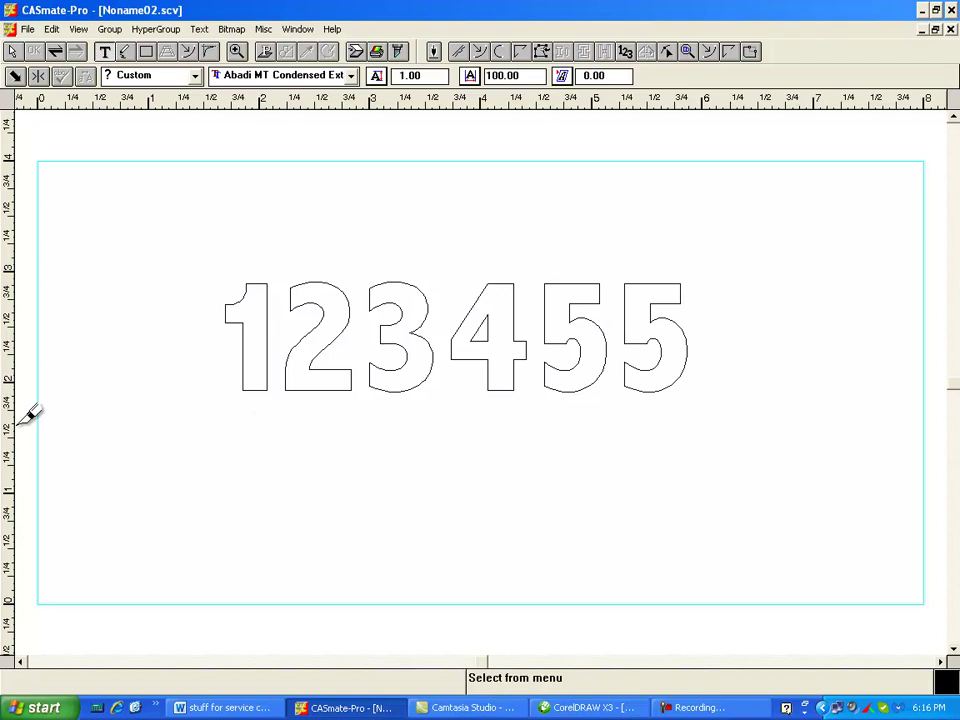
drag(140, 461, 782, 182)
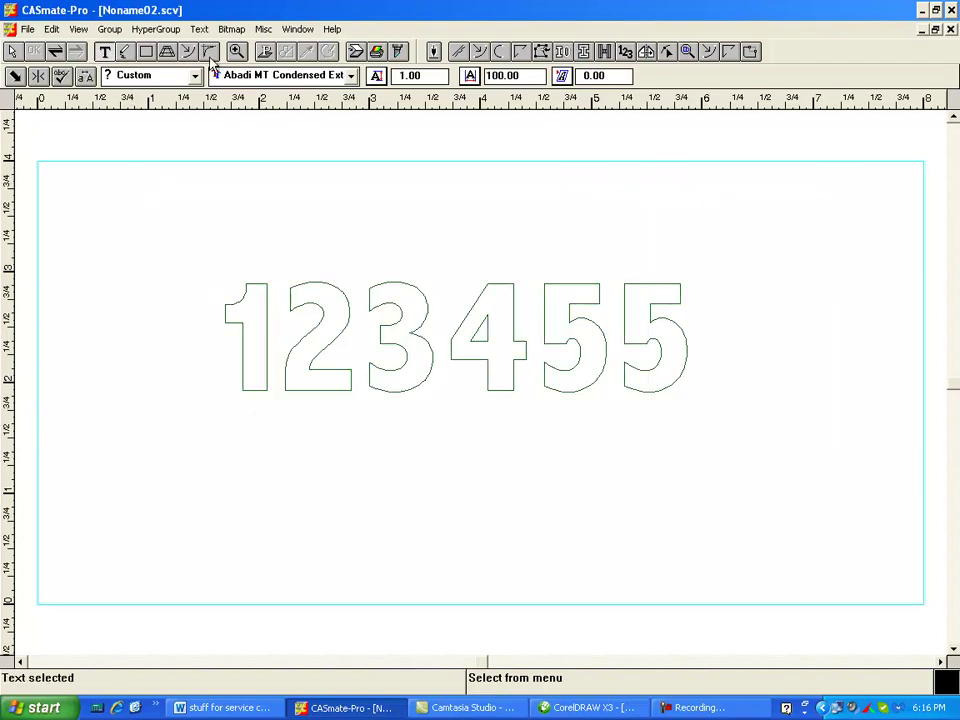
Apply the Q1E English 3 Ln engraving font from the Font List to the numbers.
click(335, 75)
click(236, 253)
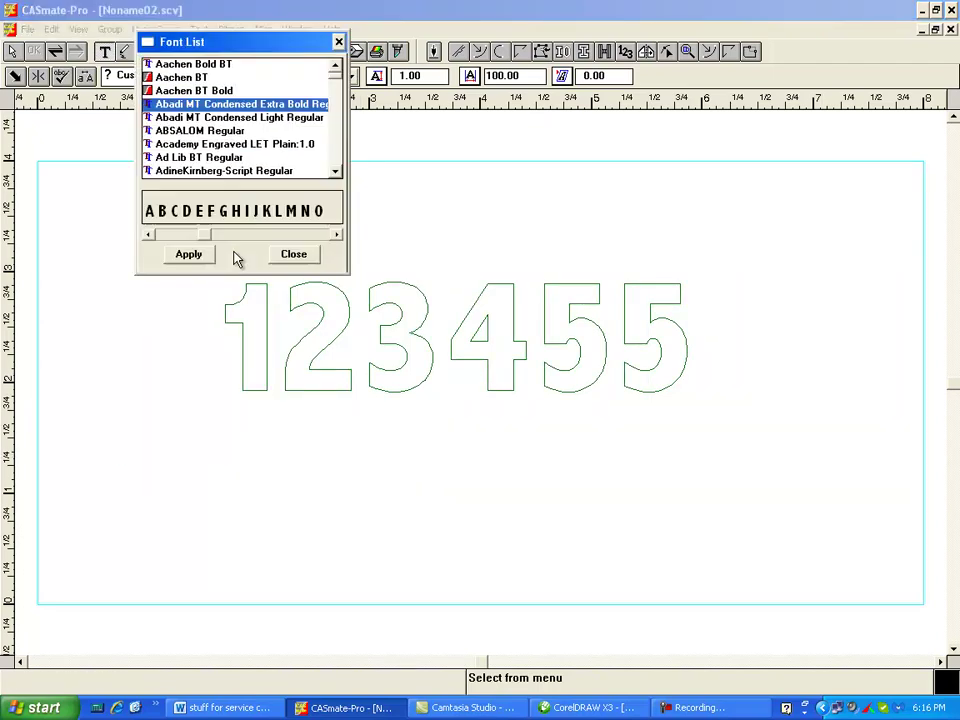
click(181, 145)
key(q)
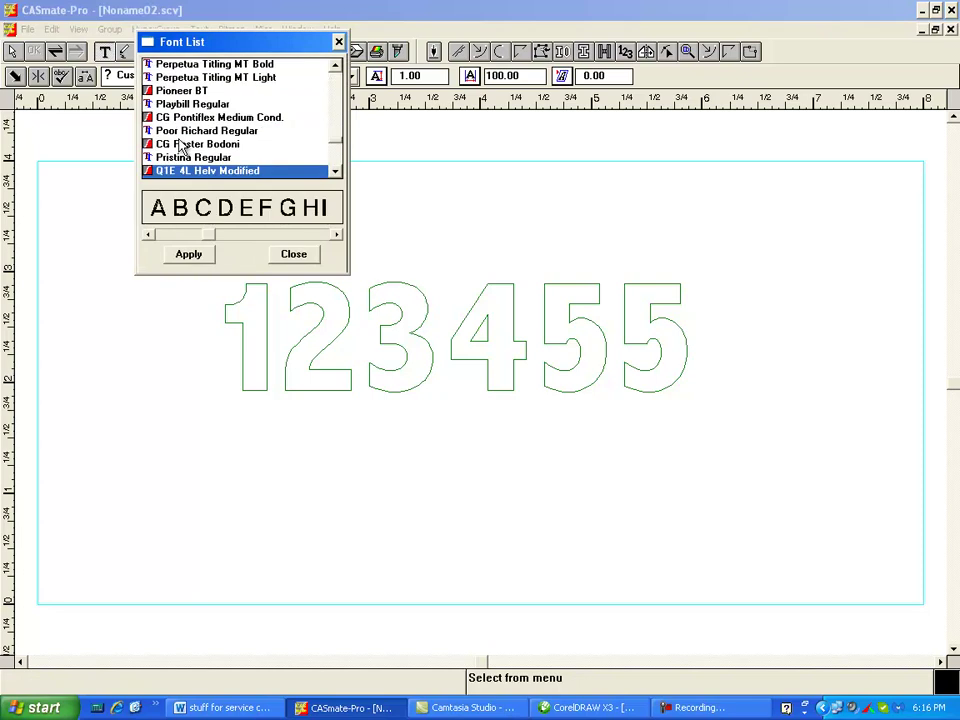
click(336, 171)
click(336, 171)
click(336, 171)
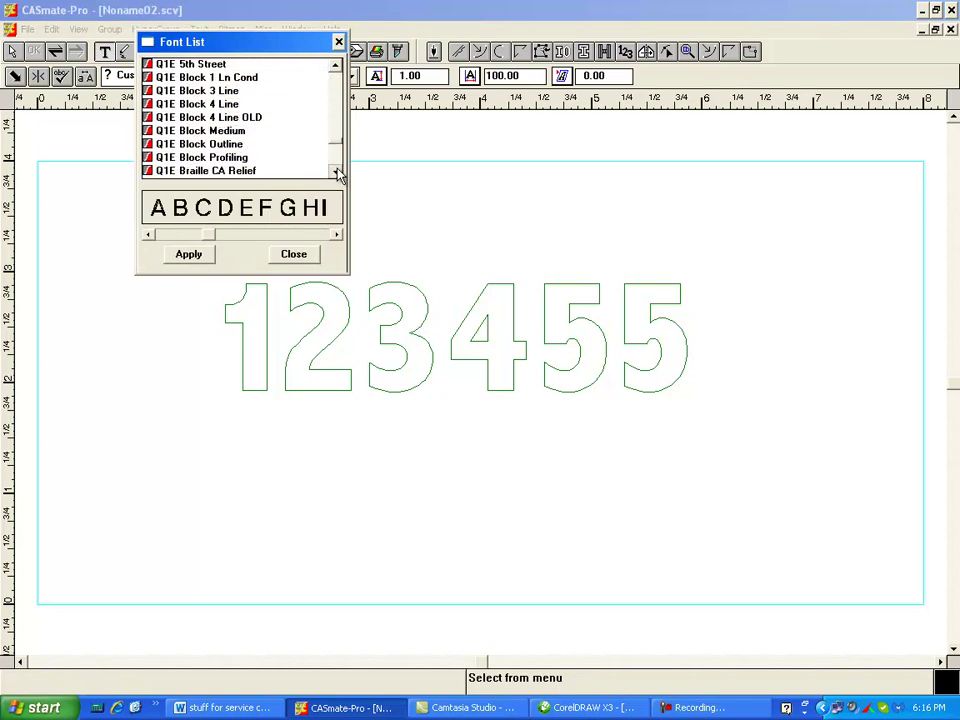
click(336, 171)
click(336, 171)
click(336, 171)
click(336, 171)
click(336, 171)
click(336, 171)
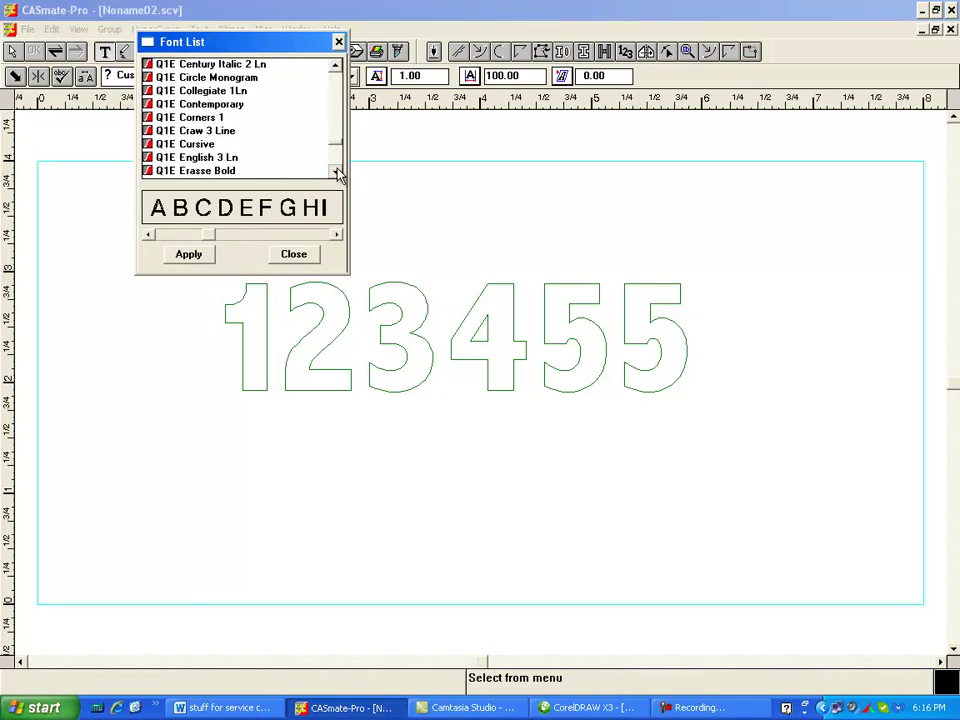
click(200, 157)
click(188, 254)
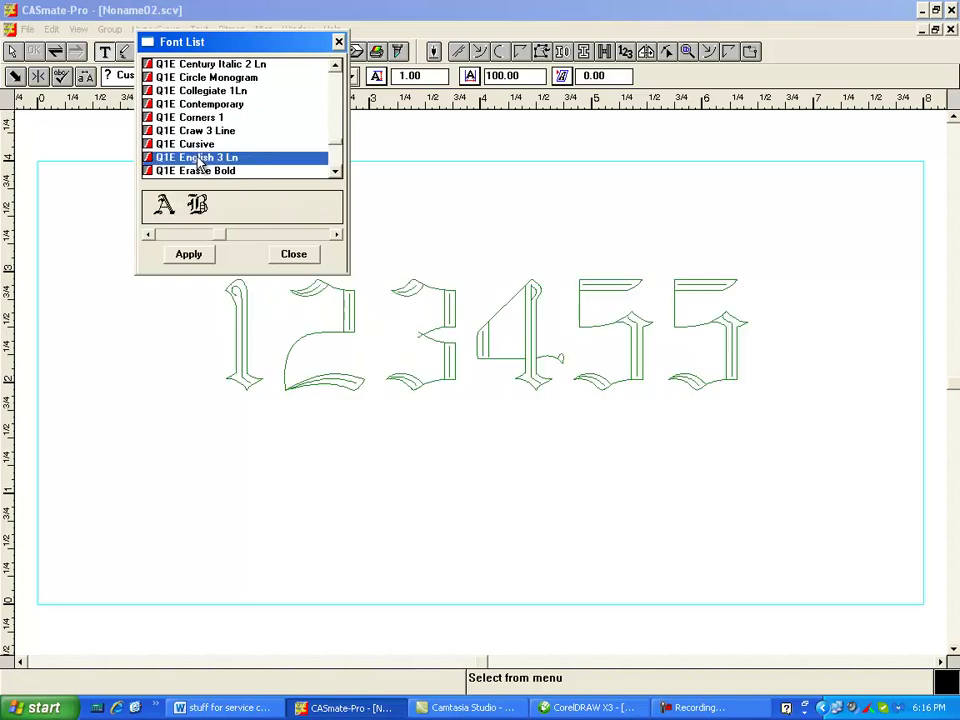
click(293, 254)
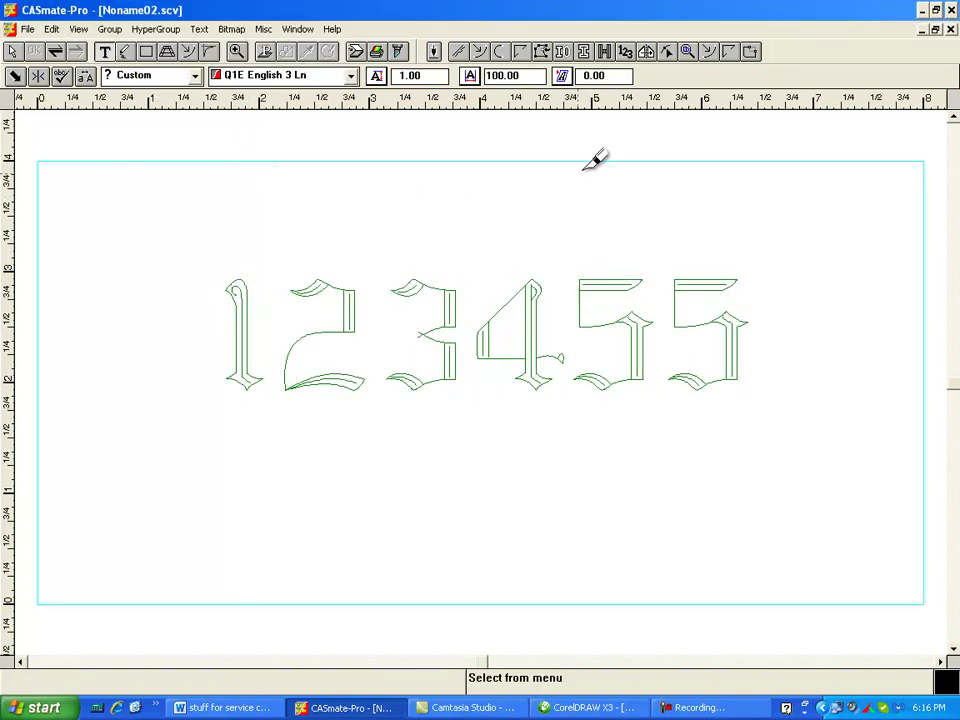
Replace the final 5 with 6 so the text reads 123456.
drag(665, 400, 803, 190)
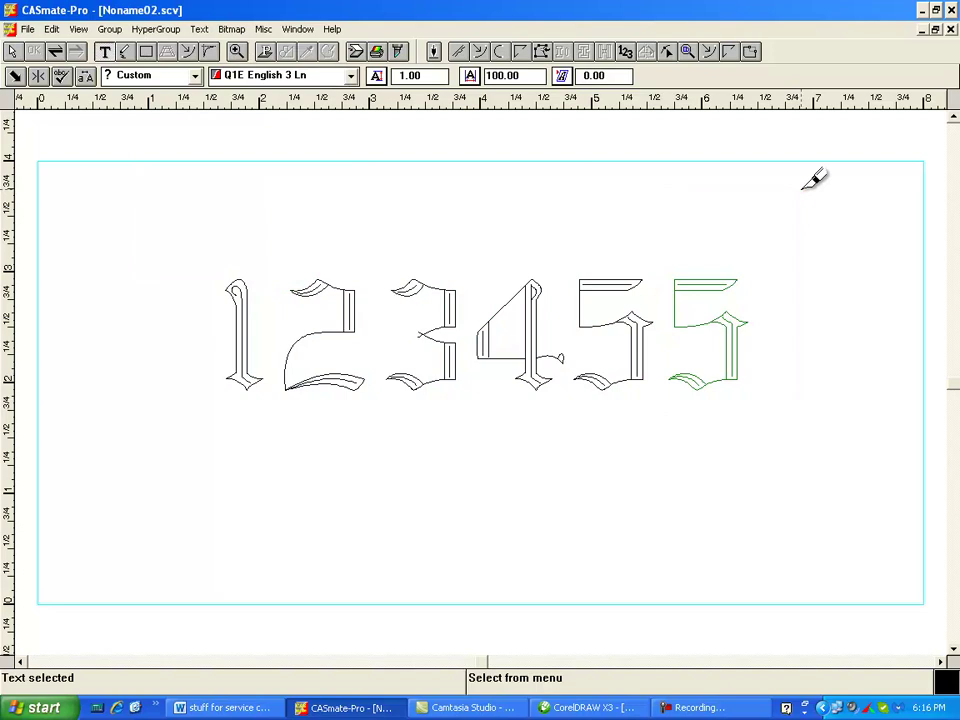
text(6)
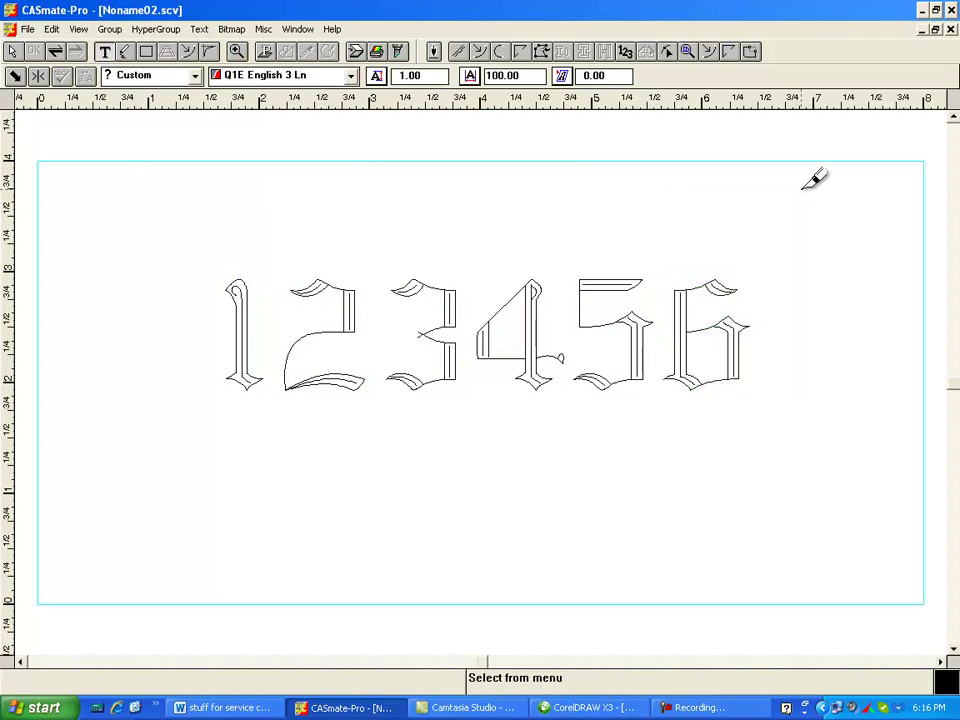
click(13, 52)
Move the 123456 text slightly down and left, then view the plot preview.
click(536, 388)
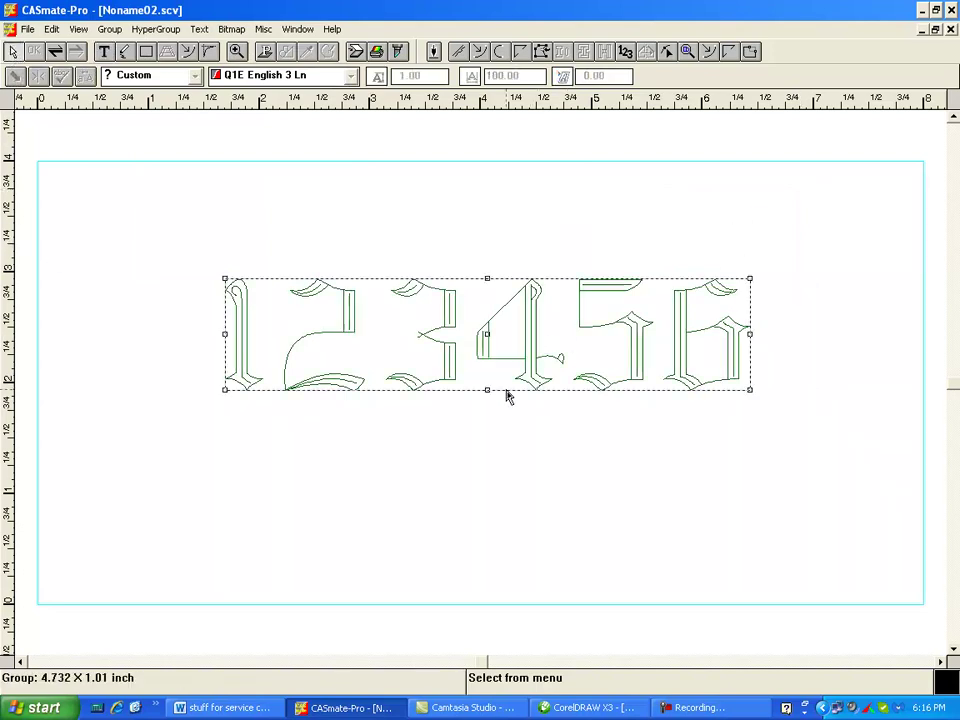
drag(489, 336, 460, 367)
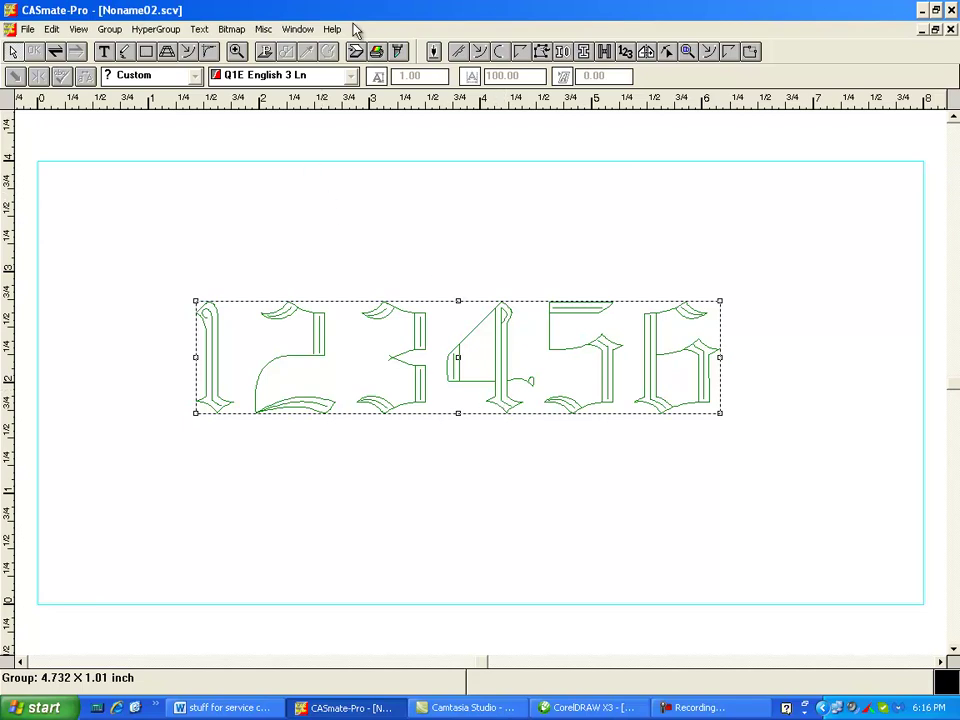
click(399, 52)
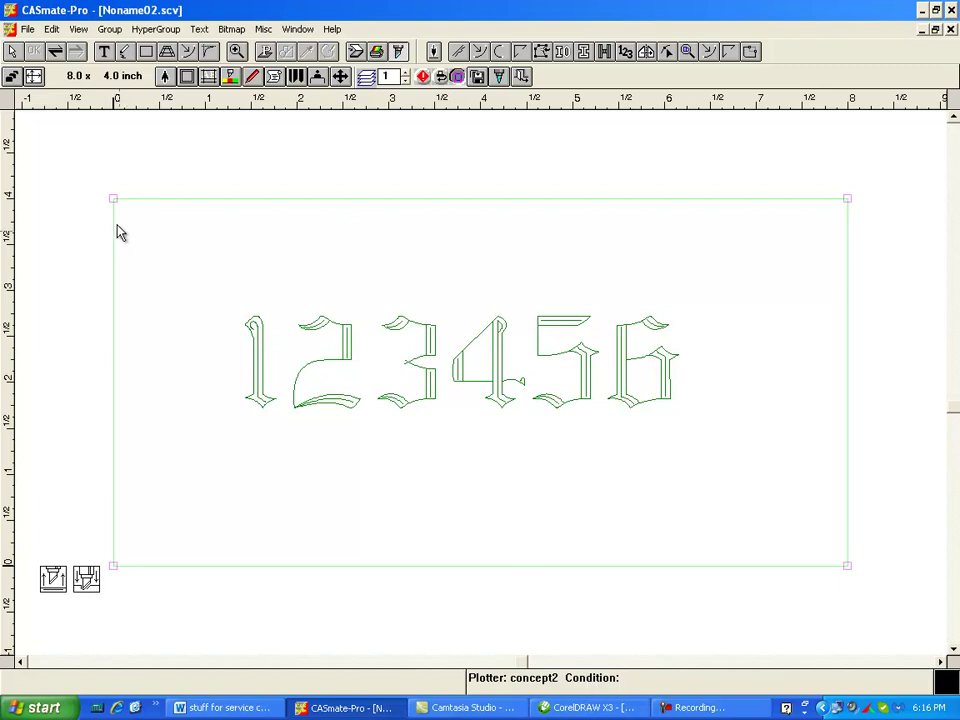
Set the Plotmate Options to use the q1e2000 plotter.
click(11, 76)
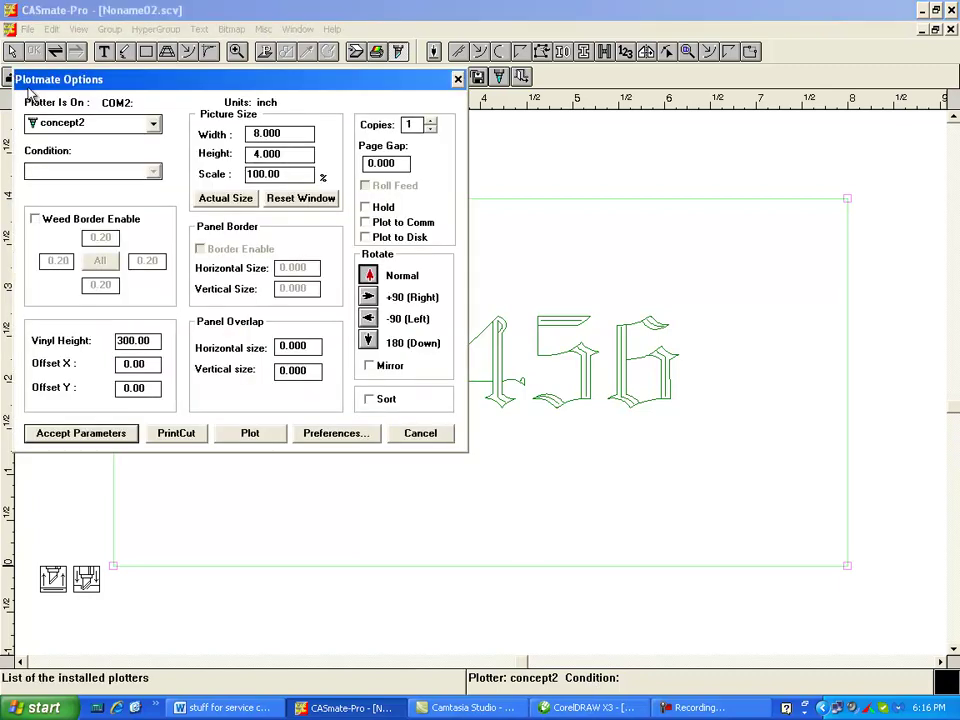
click(154, 124)
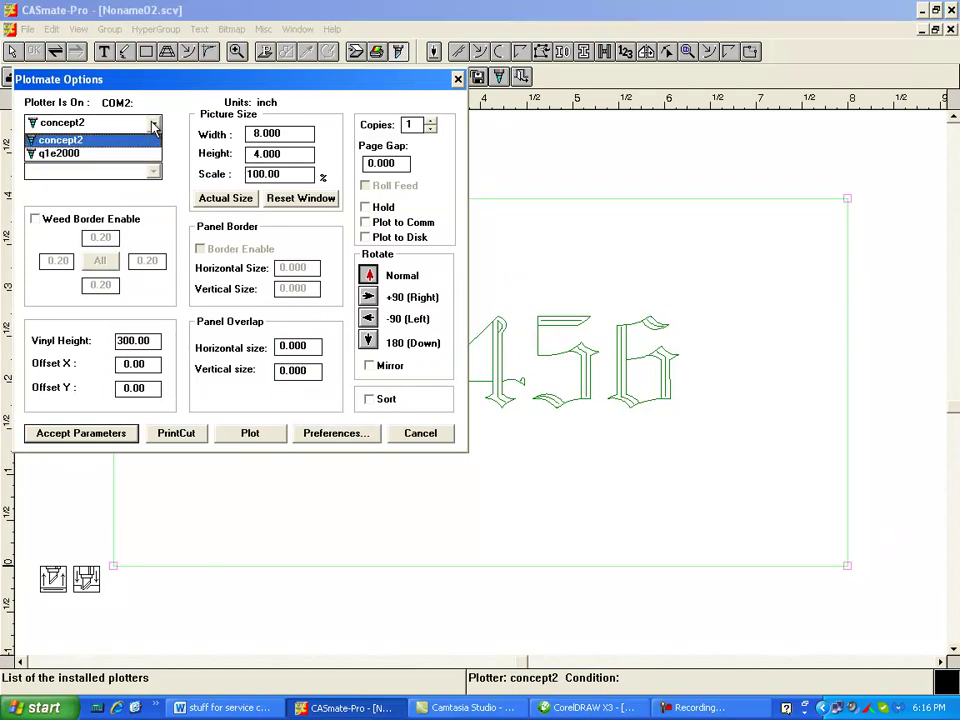
click(55, 155)
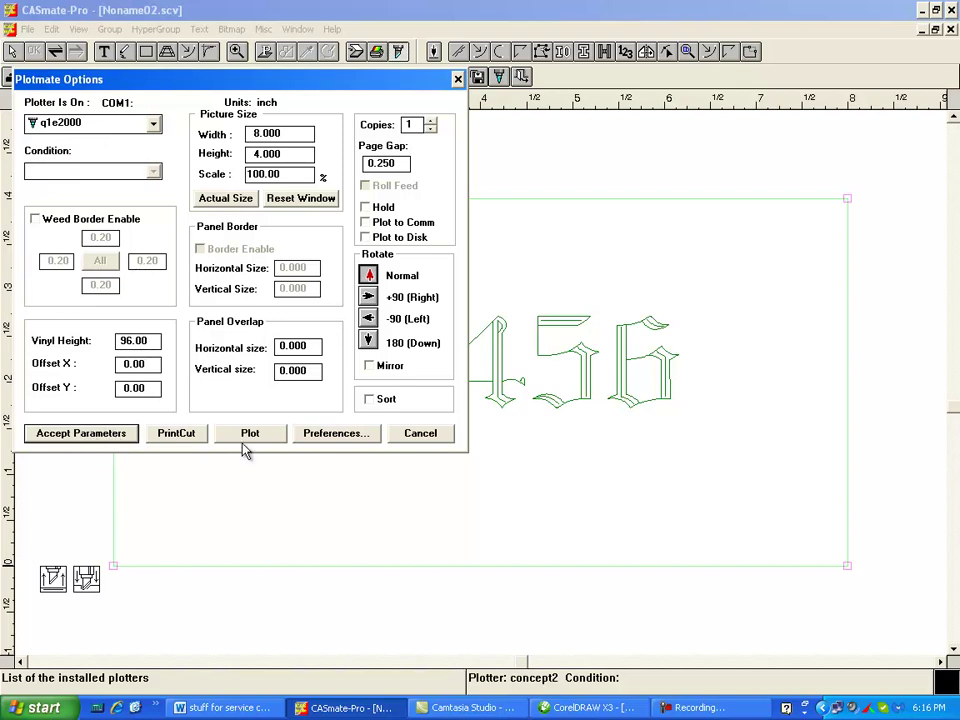
click(80, 434)
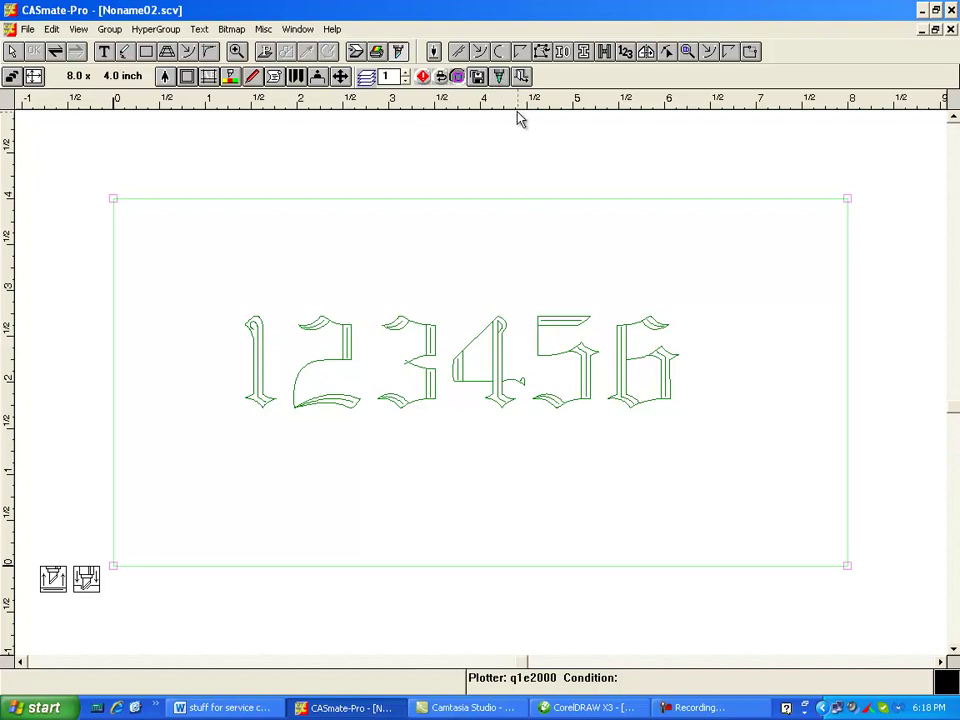
Plot the 123456 plate to a plot file and dismiss the No Generic Print Driver warning.
click(499, 77)
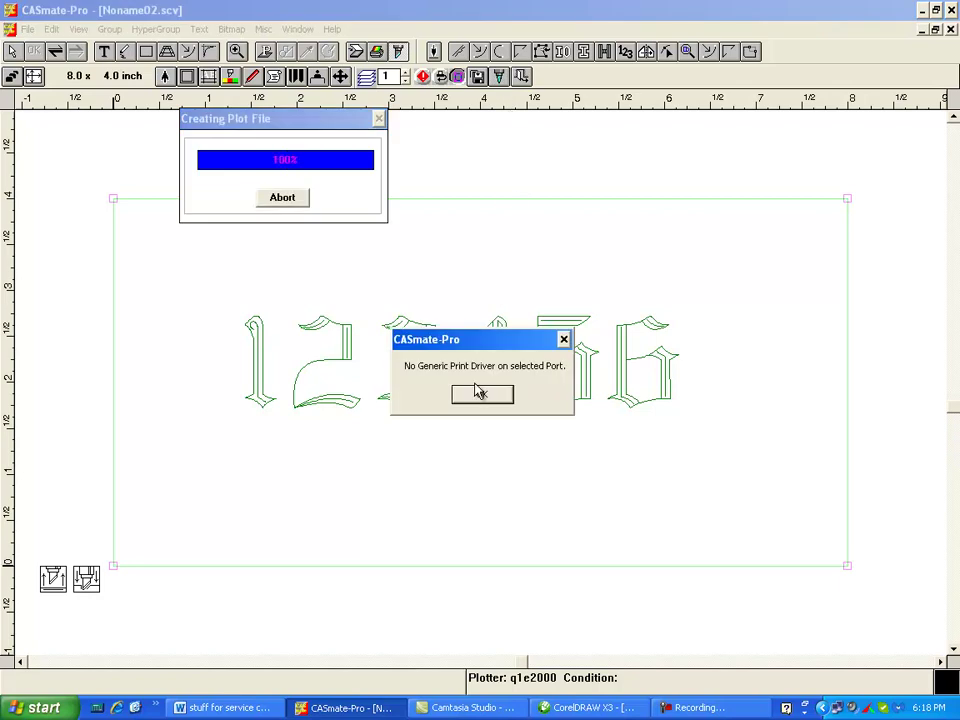
click(484, 396)
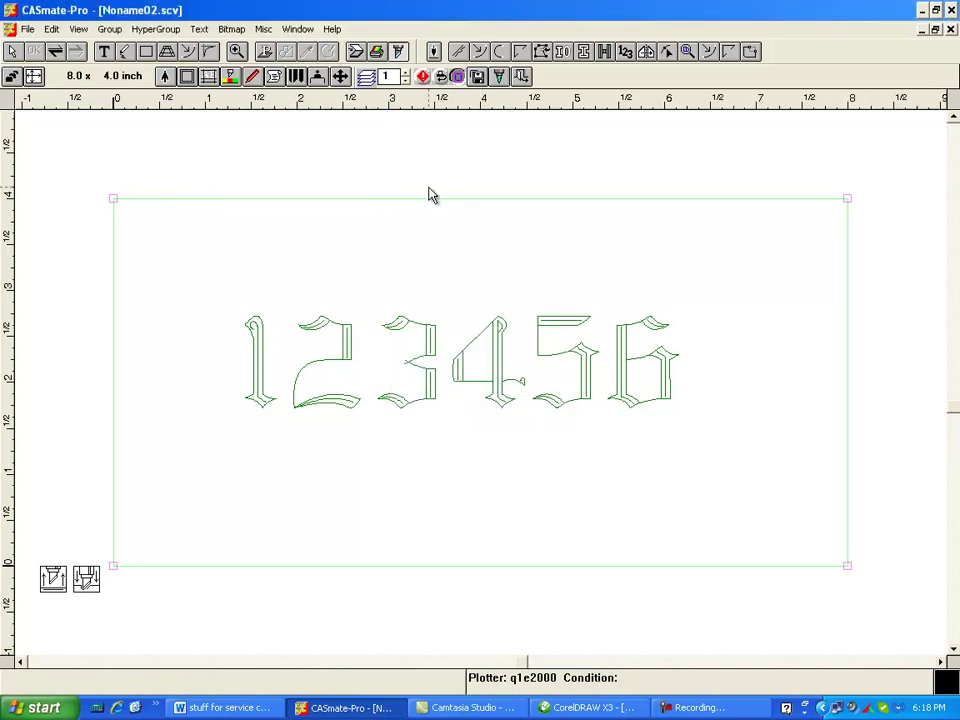